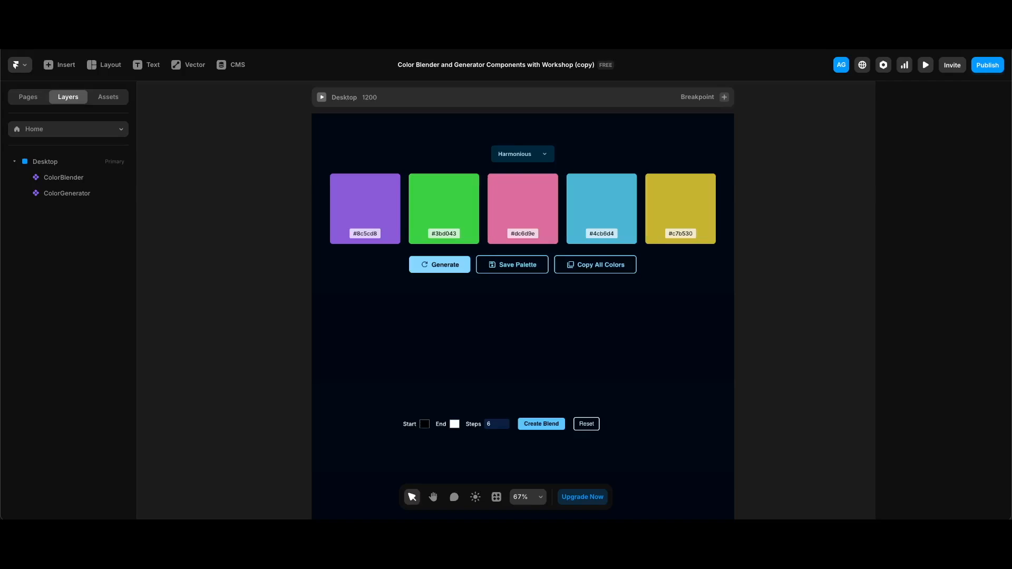
# Open the Workshop plugin alongside the page with the ColorGenerator component.
pyautogui.scroll(2, 551, 261)
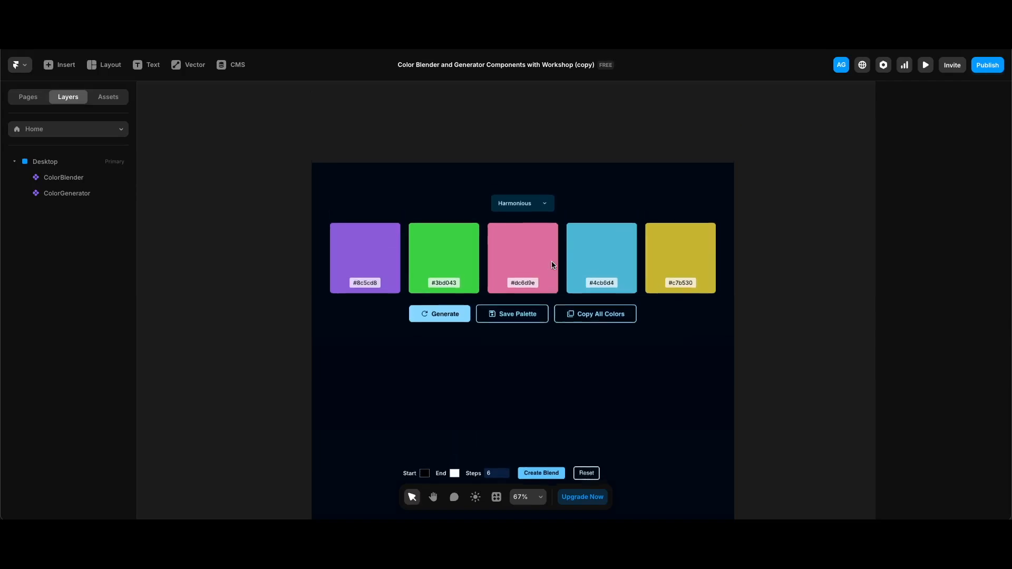
pyautogui.scroll(2, 563, 242)
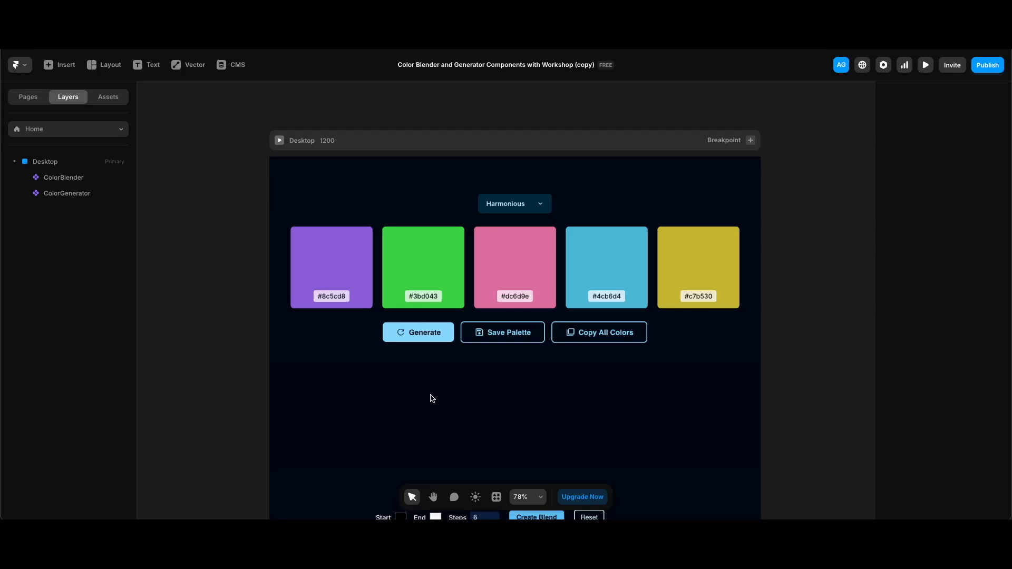
pyautogui.click(496, 497)
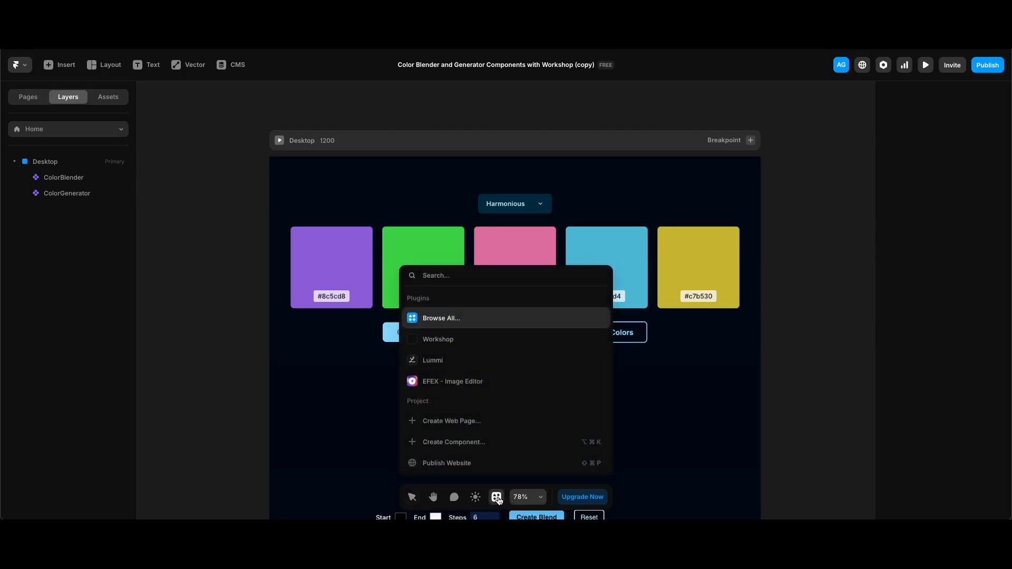
pyautogui.click(478, 341)
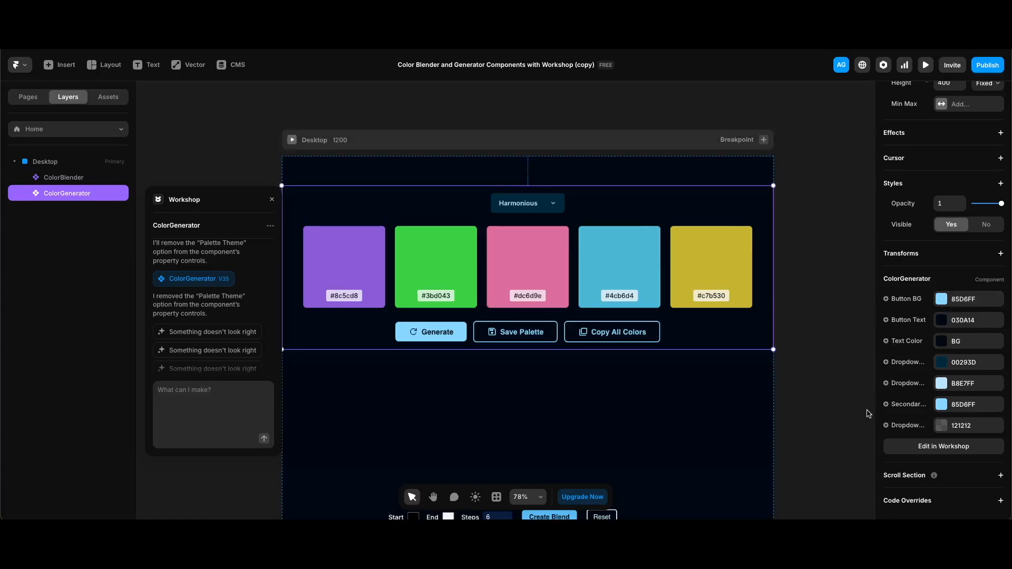
# Preview the page, save the Harmonious palette in the color generator and open the list of saved palettes.
pyautogui.press('super+p')
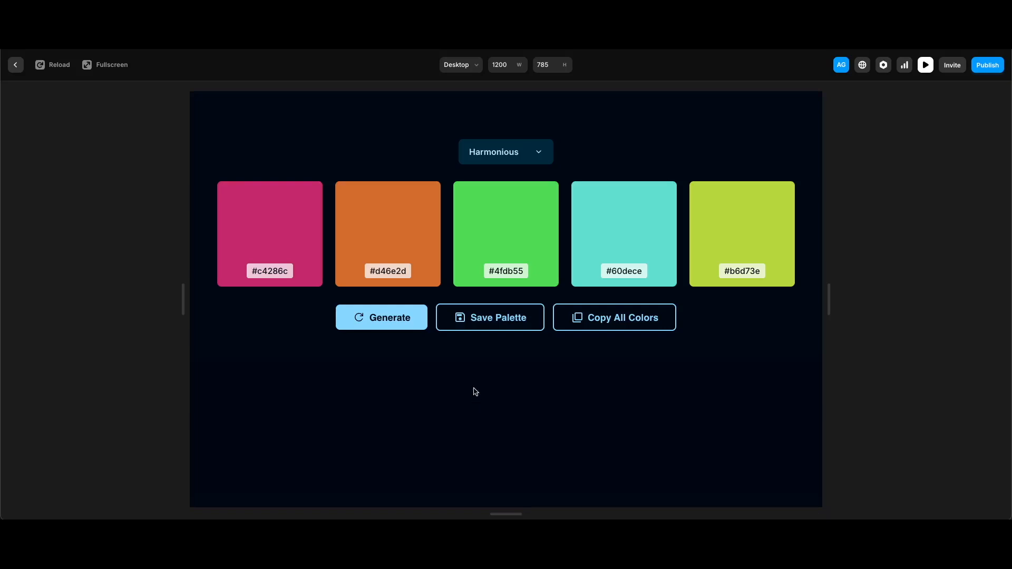
pyautogui.click(477, 318)
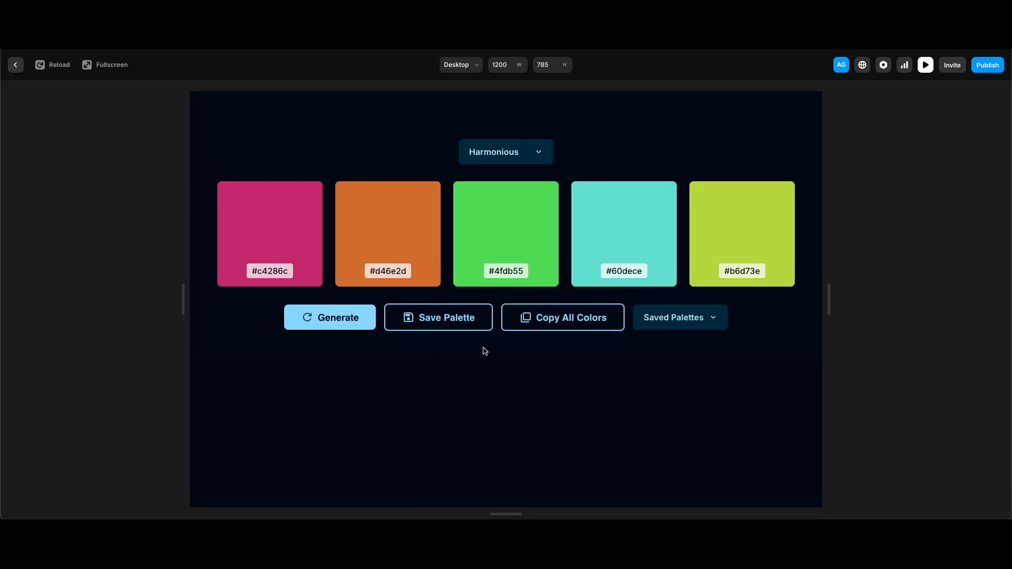
pyautogui.click(692, 318)
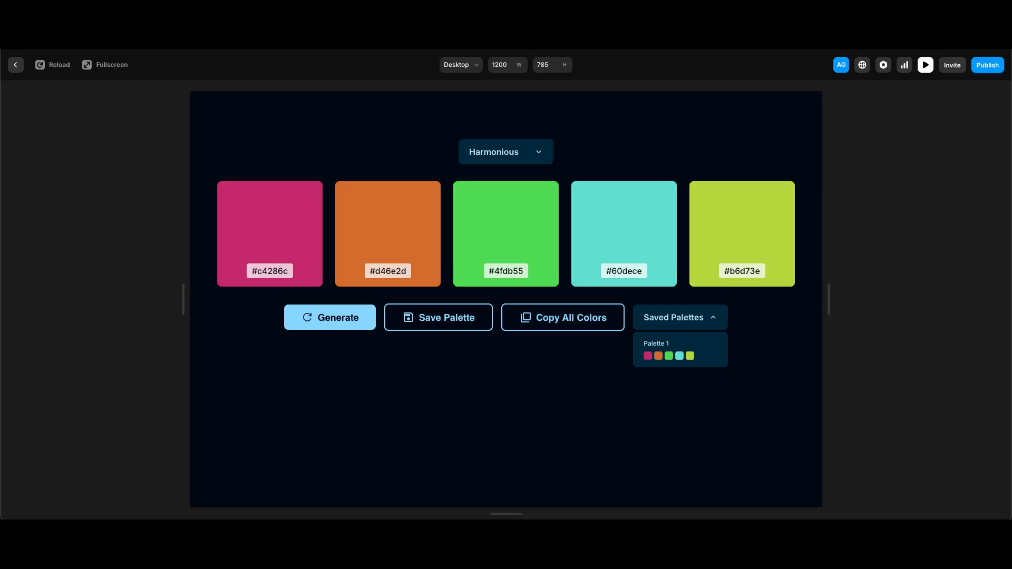
# Switch the color generator to Monochromatic, regenerate the colors several times and save the resulting palette.
pyautogui.click(519, 154)
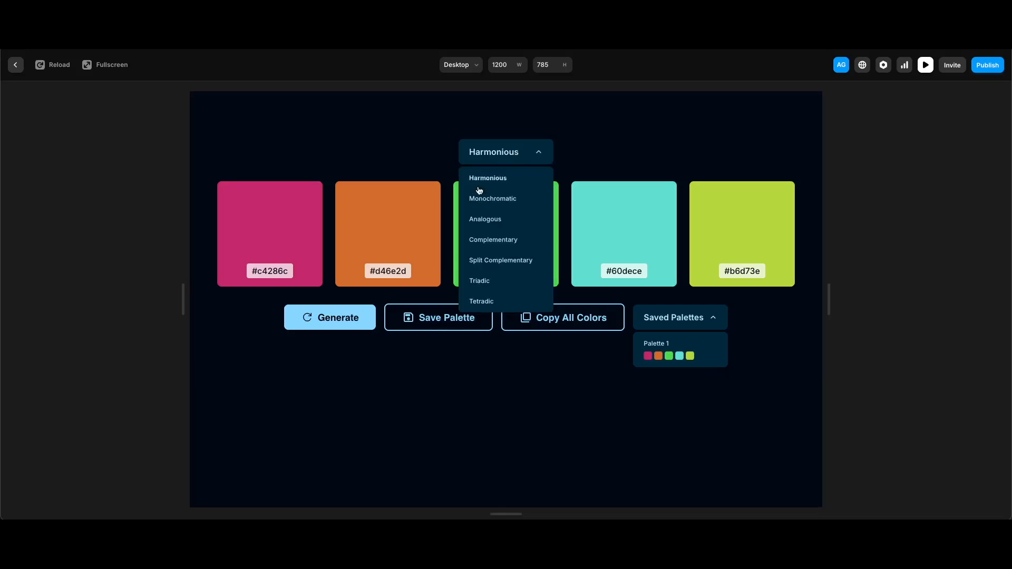
pyautogui.click(479, 200)
pyautogui.click(339, 317)
pyautogui.click(340, 319)
pyautogui.click(340, 319)
pyautogui.click(340, 318)
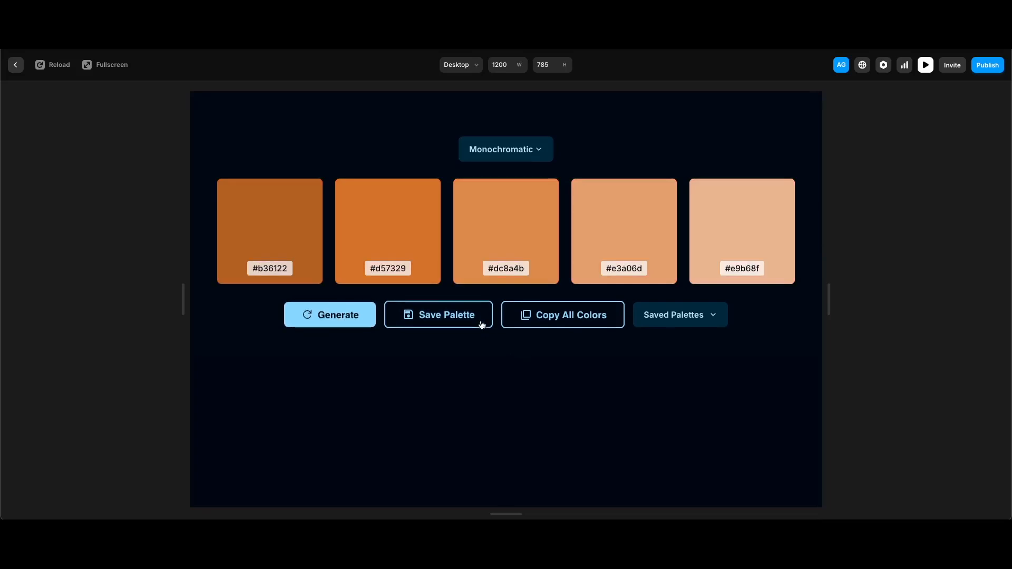
pyautogui.click(461, 328)
# Set the palette type to Analogous, regenerate the colors twice and save that palette too.
pyautogui.click(518, 157)
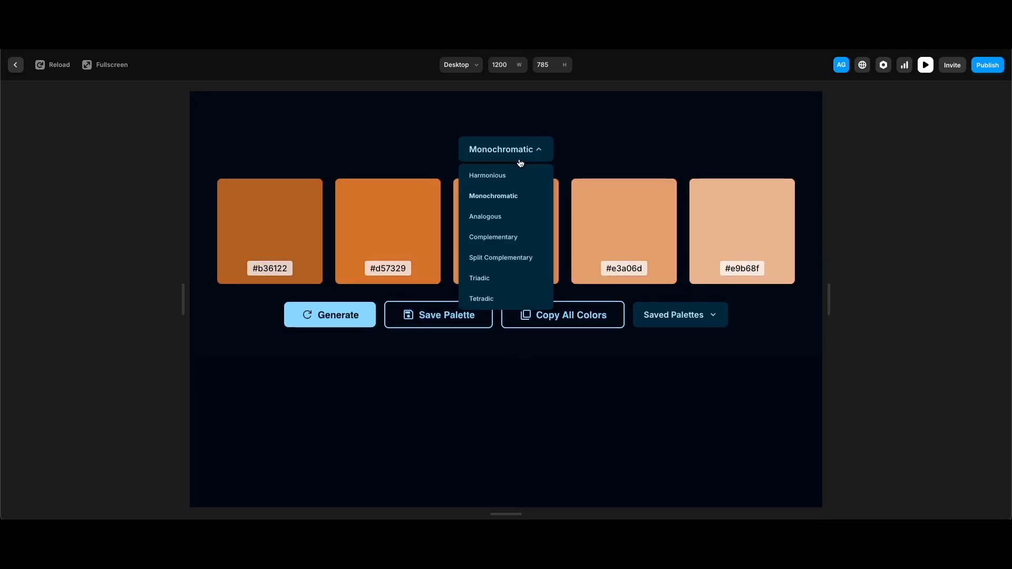
pyautogui.click(500, 216)
pyautogui.click(334, 326)
pyautogui.click(334, 326)
pyautogui.click(438, 316)
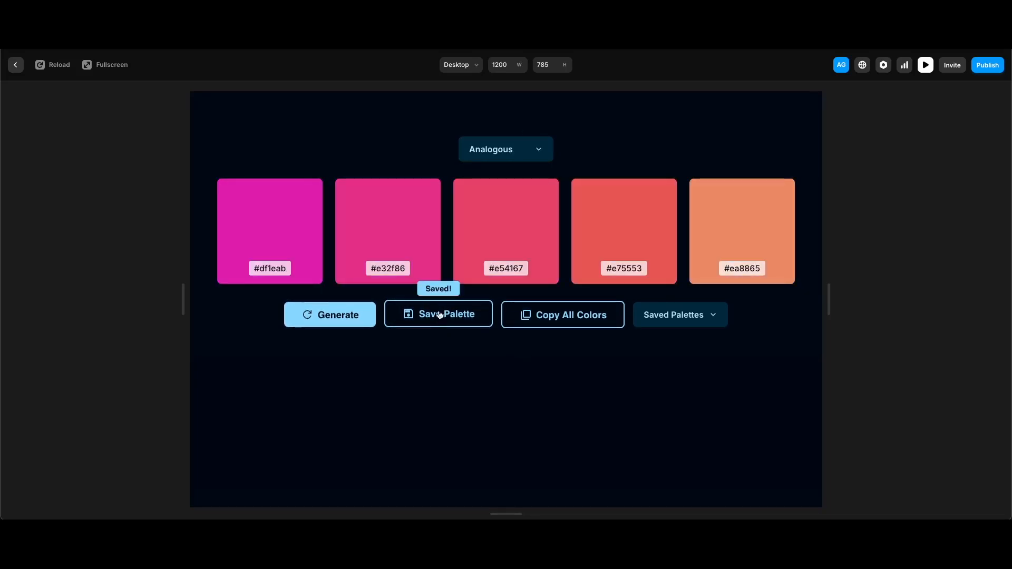
# Generate a Complementary palette in the color generator and save it.
pyautogui.click(499, 148)
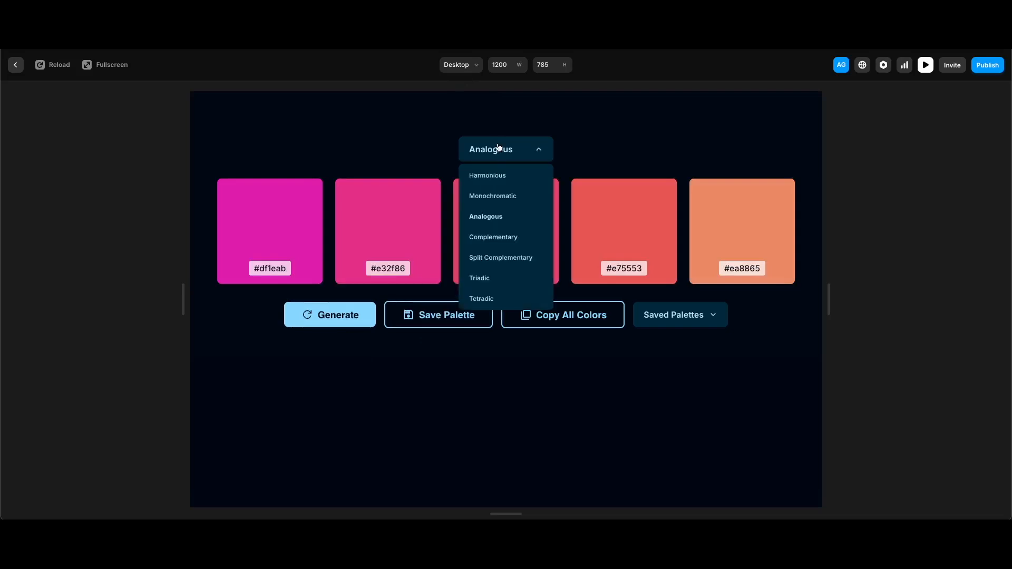
pyautogui.click(491, 241)
pyautogui.click(316, 316)
pyautogui.click(431, 323)
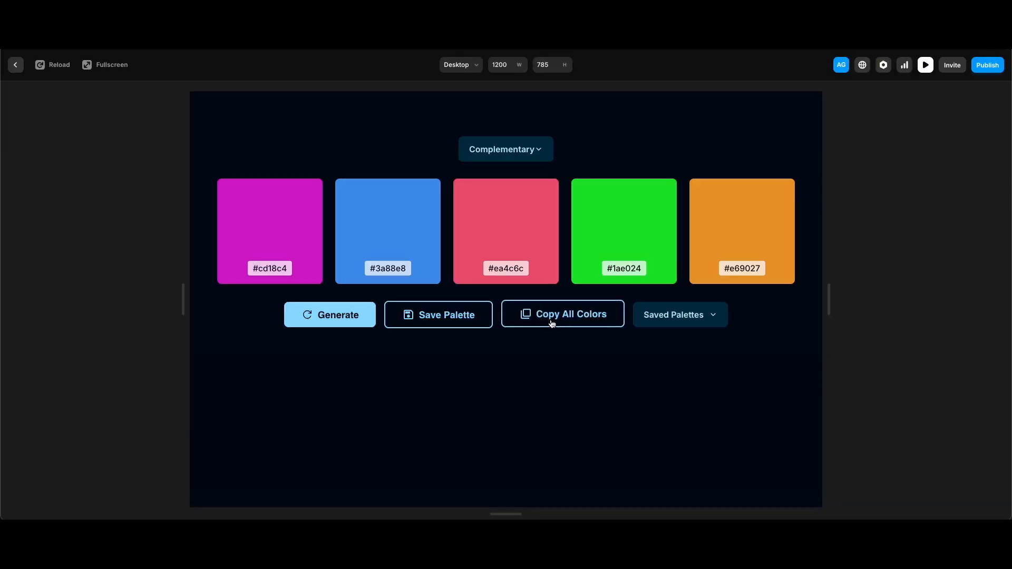
# Copy all colors from the generator preview and paste them as swatches on the Desktop frame, placed below the generator's buttons.
pyautogui.click(553, 322)
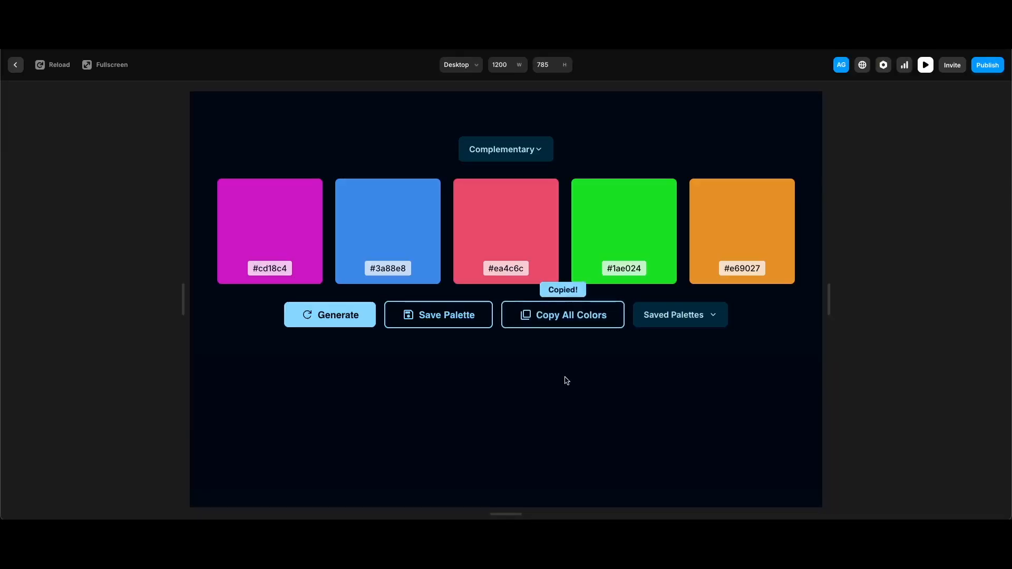
pyautogui.scroll(-1, 565, 380)
pyautogui.press('Escape')
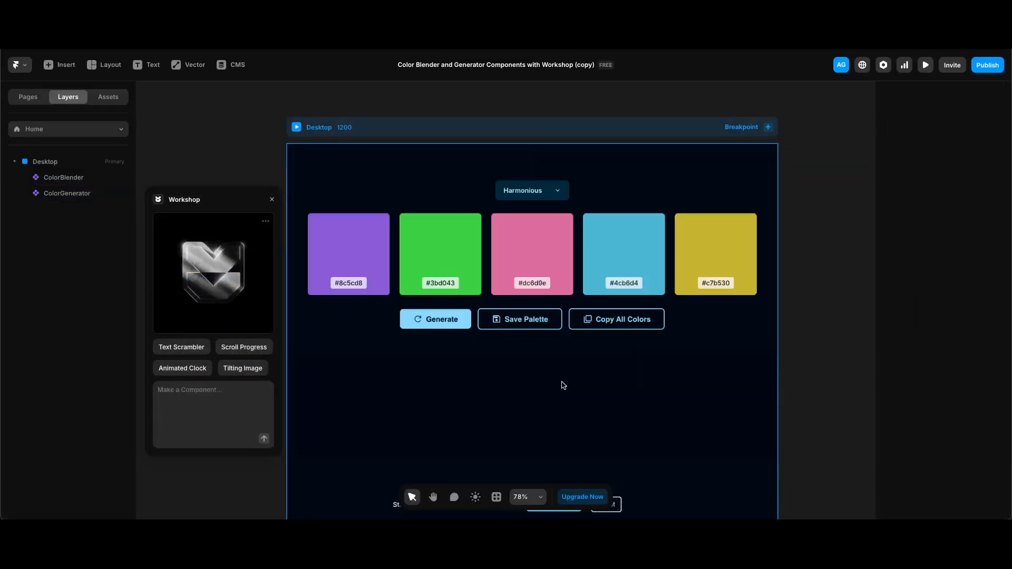
pyautogui.hotkey('ctrl', 'v')
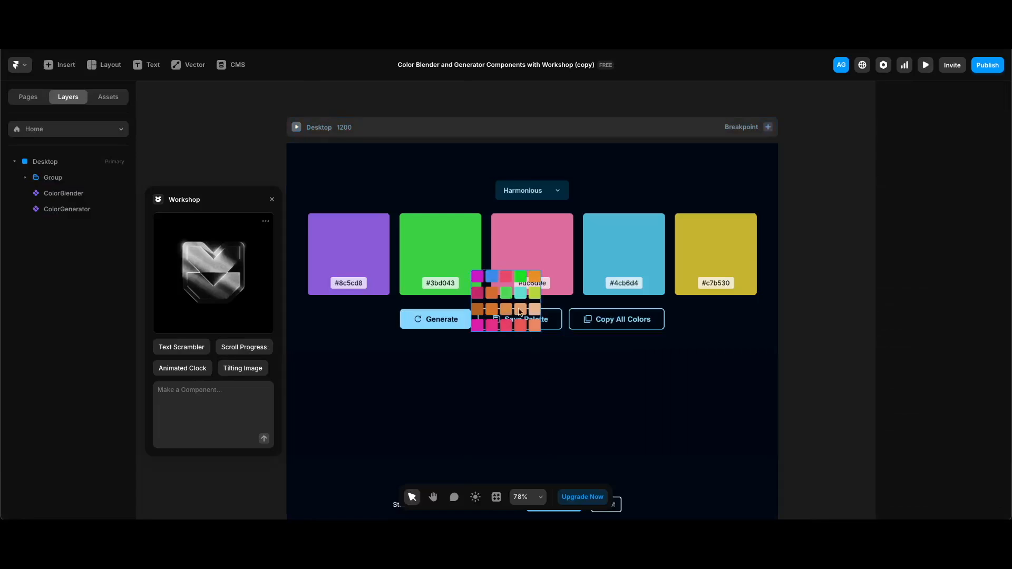
pyautogui.moveTo(521, 365); pyautogui.dragTo(522, 393)
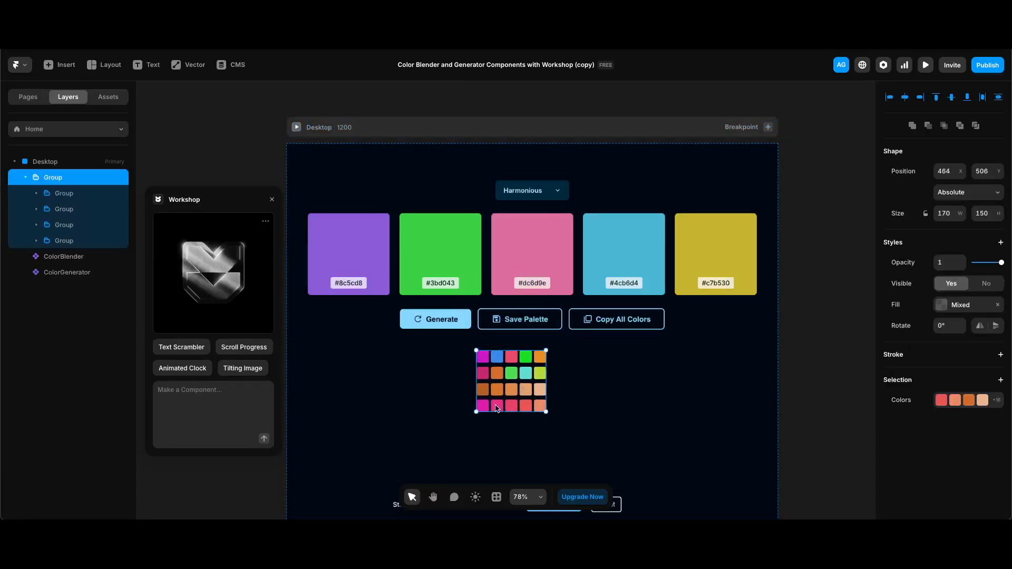
# Inspect the pasted swatches by selecting the palette row groups one at a time, ending with the monochromatic orange row.
pyautogui.click(82, 199)
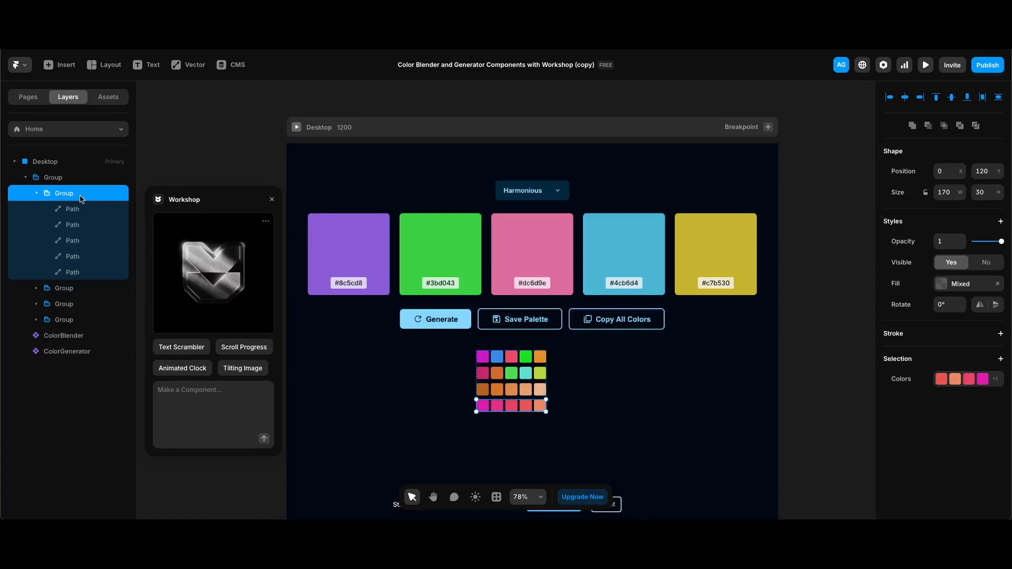
pyautogui.click(519, 373)
pyautogui.click(519, 358)
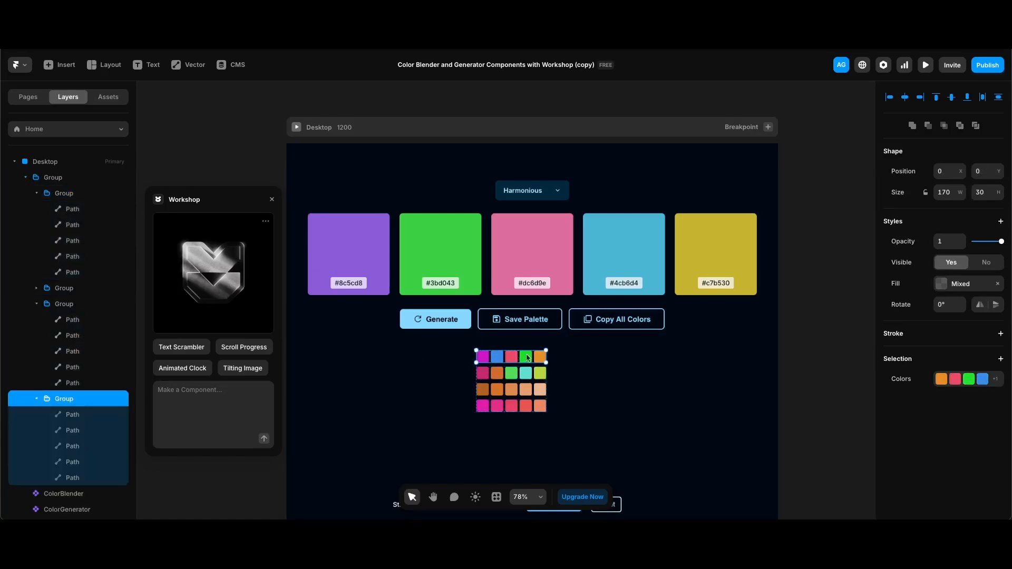
pyautogui.click(542, 390)
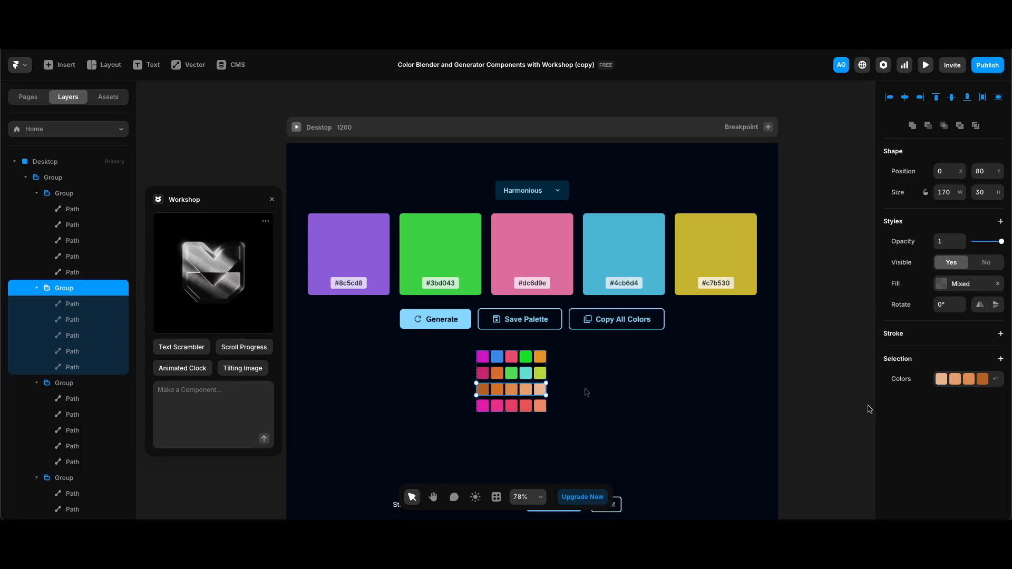
# Expand the selection colors of the monochromatic row and start a new color style from E3A06D.
pyautogui.click(997, 384)
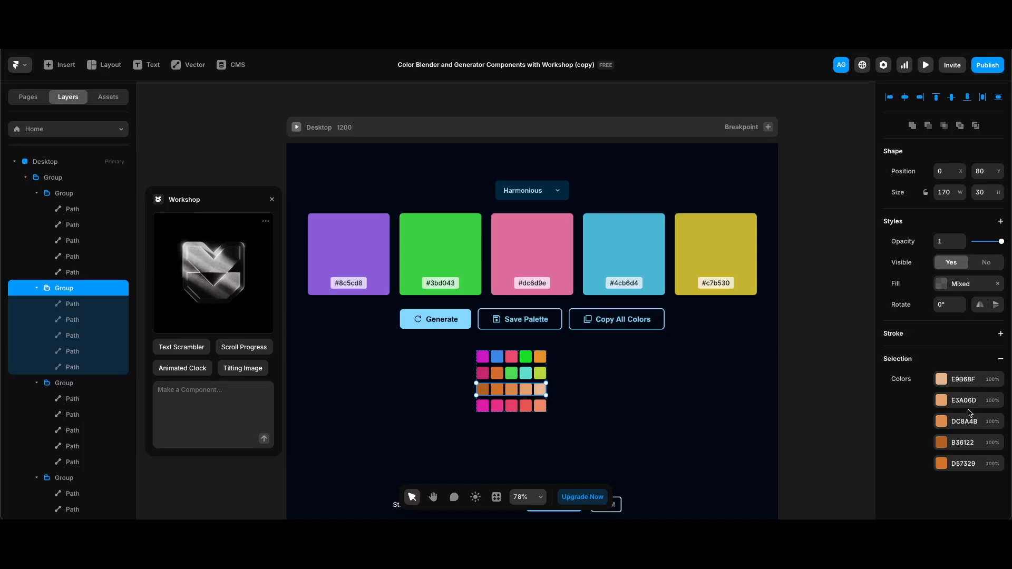
pyautogui.click(966, 404)
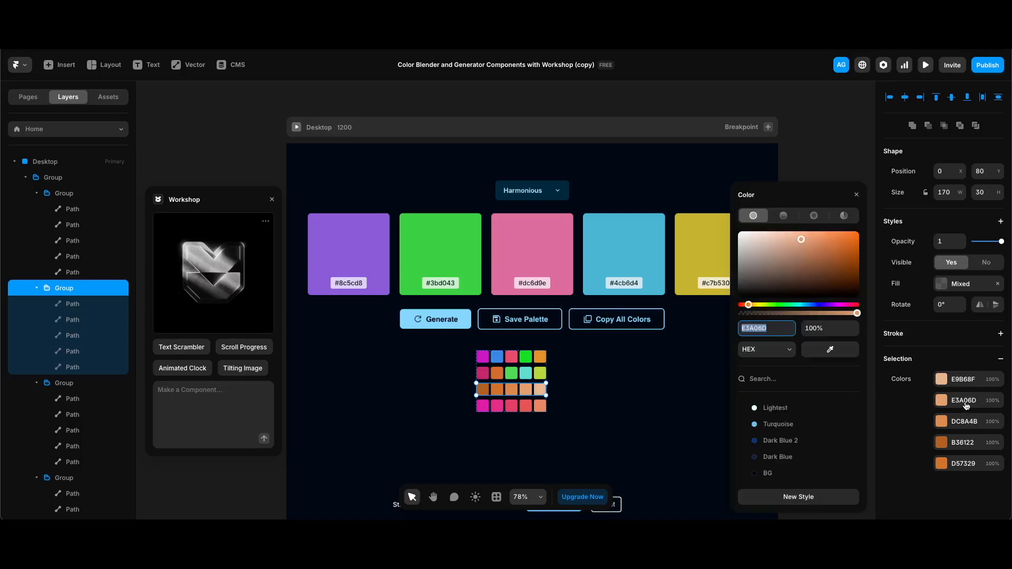
pyautogui.click(789, 498)
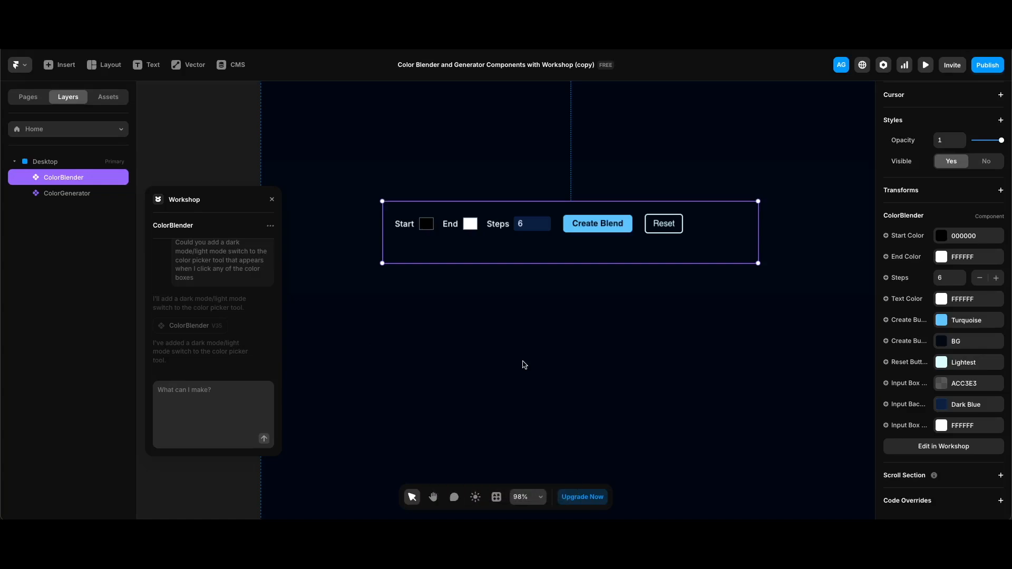
# Preview the page, create a 6-step blend with the ColorBlender's default colors and reset it.
pyautogui.hotkey('ctrl', 'p')
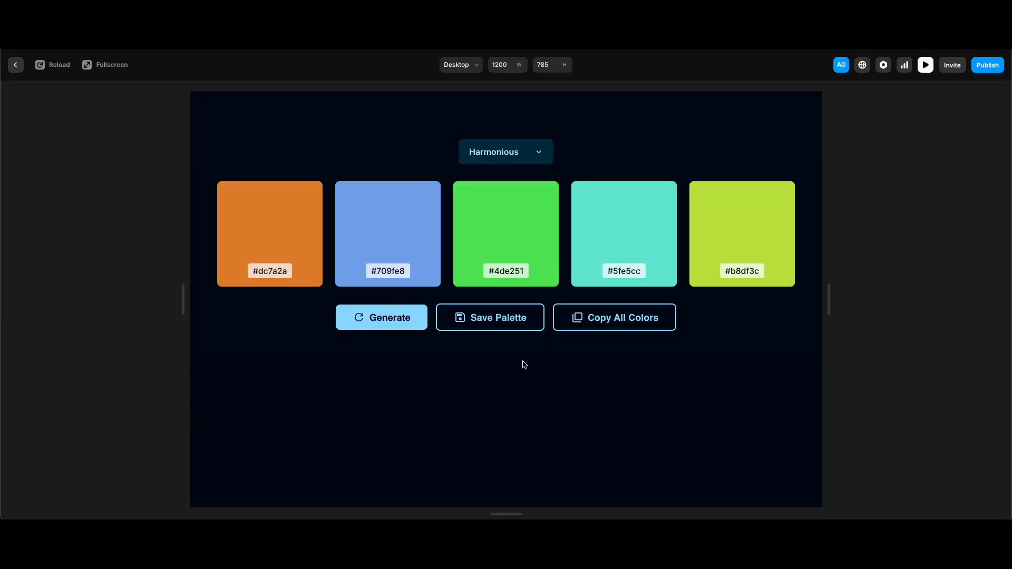
pyautogui.scroll(-4, 524, 365)
pyautogui.scroll(-2, 525, 363)
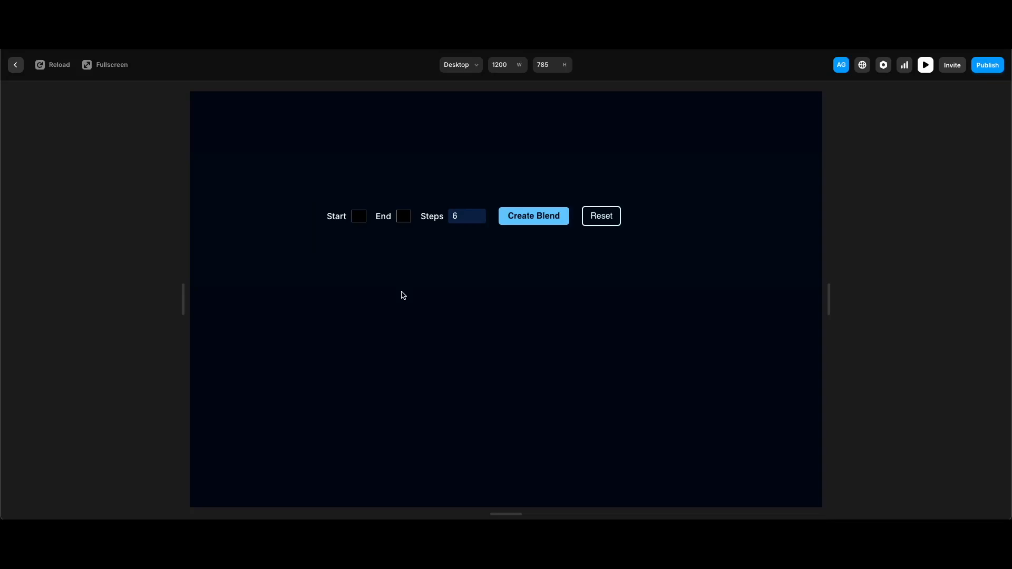
pyautogui.click(523, 223)
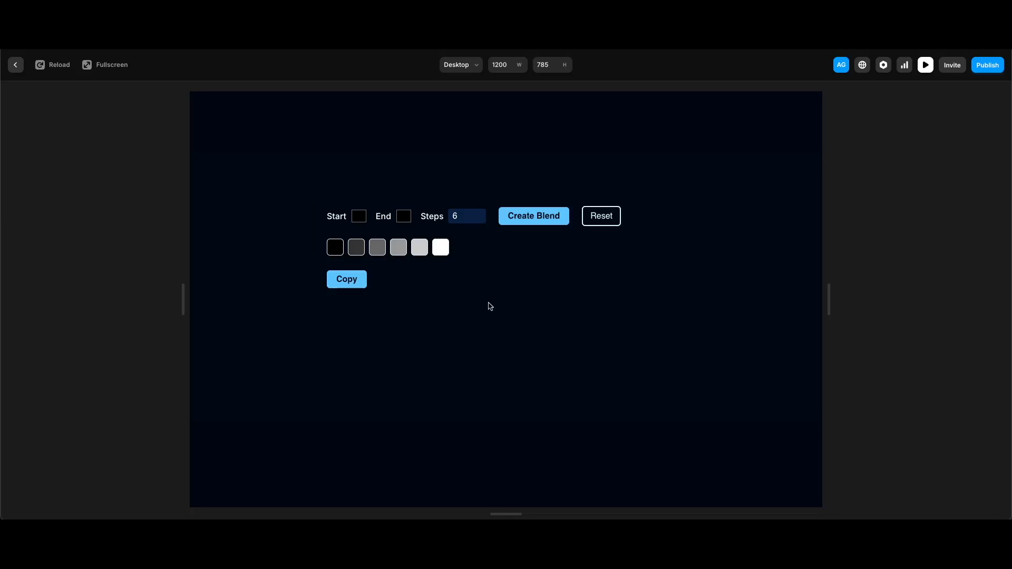
pyautogui.click(598, 217)
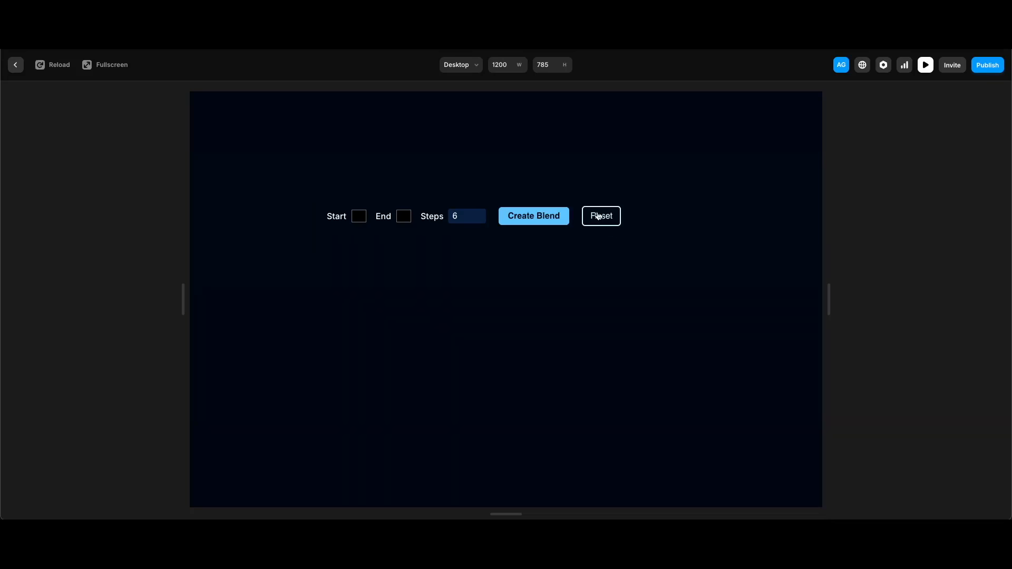
# Set the blender's End color to a light blue, RGB 56, 205, 255.
pyautogui.click(402, 218)
pyautogui.moveTo(442, 310); pyautogui.dragTo(473, 309)
pyautogui.click(491, 225)
pyautogui.click(473, 310)
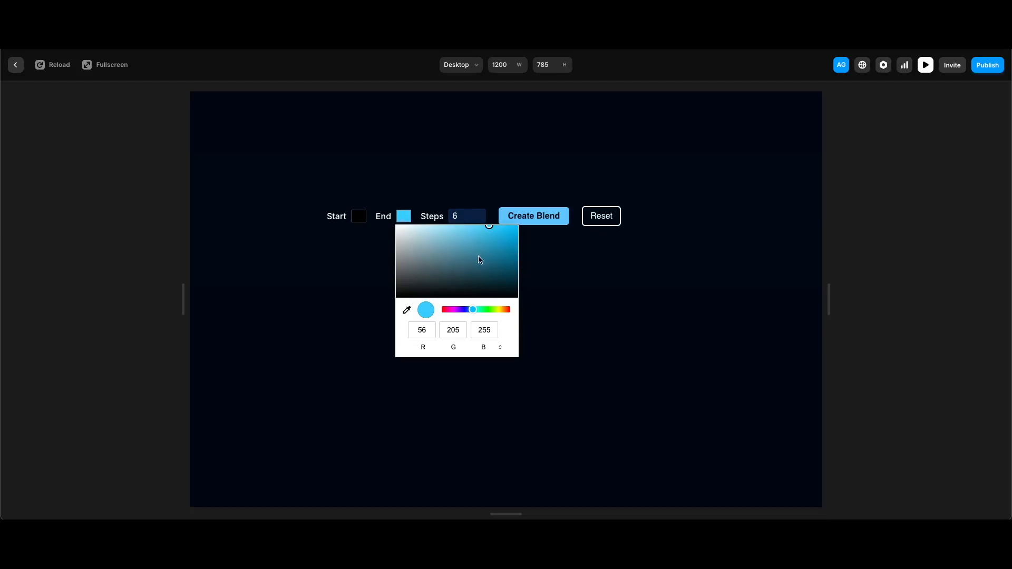
# Set the blend's step count to 20 and create the blend.
pyautogui.click(463, 216)
pyautogui.press('BackSpace')
pyautogui.write('20')
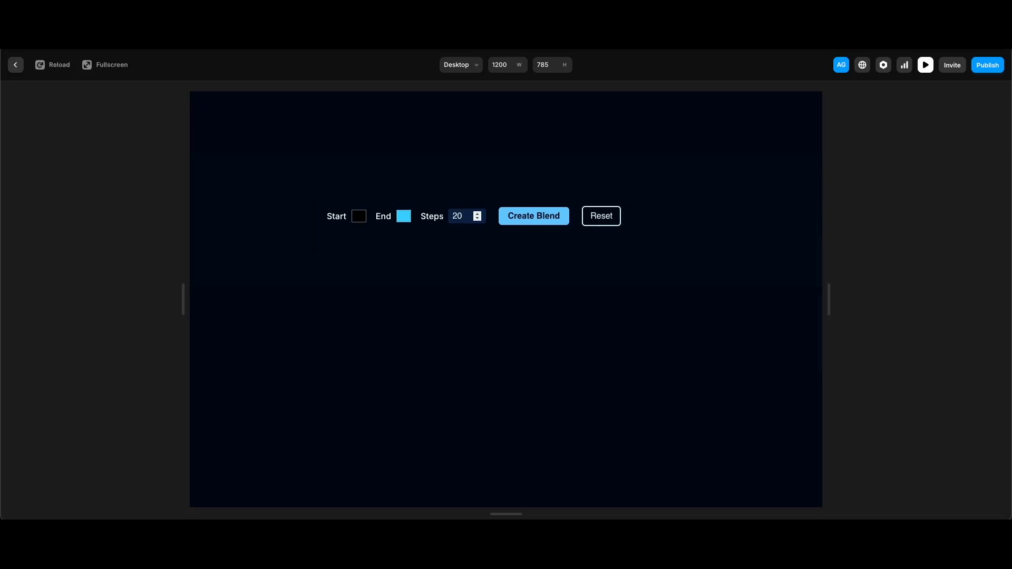
pyautogui.press('Return')
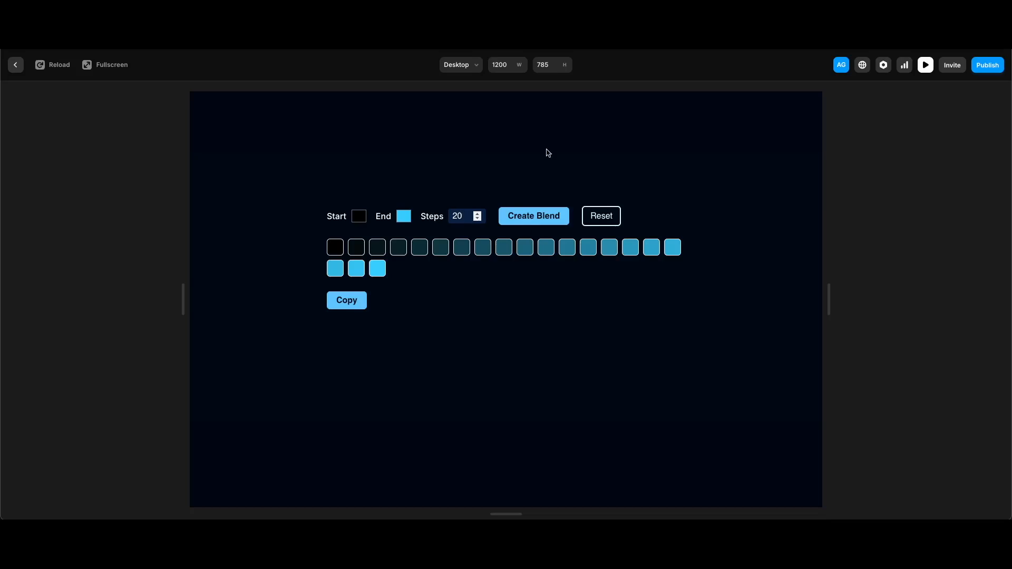
# Copy the 20-step blend and paste its swatches onto the Desktop frame outside the preview.
pyautogui.click(353, 307)
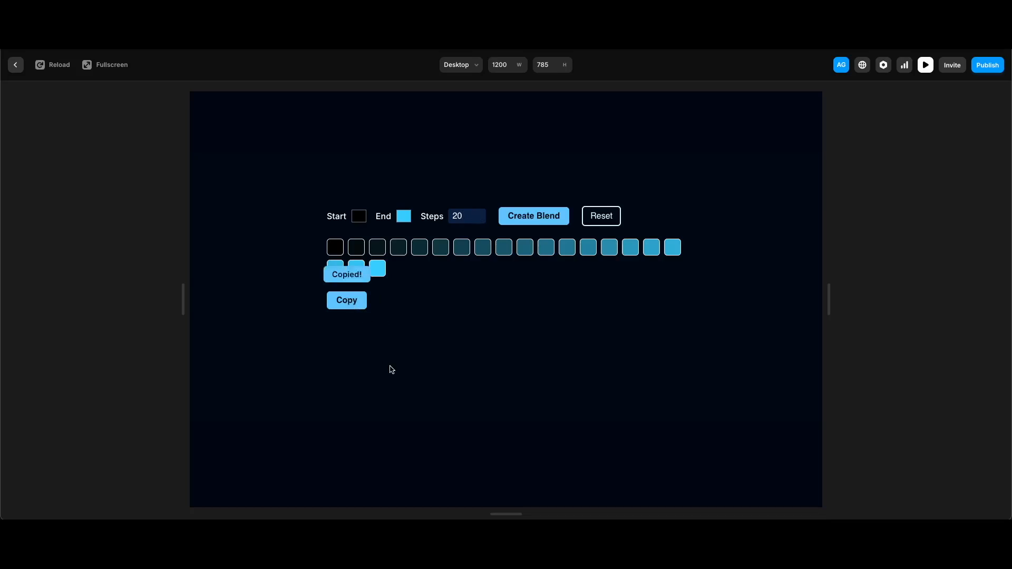
pyautogui.press('Escape')
pyautogui.hotkey('ctrl', 'v')
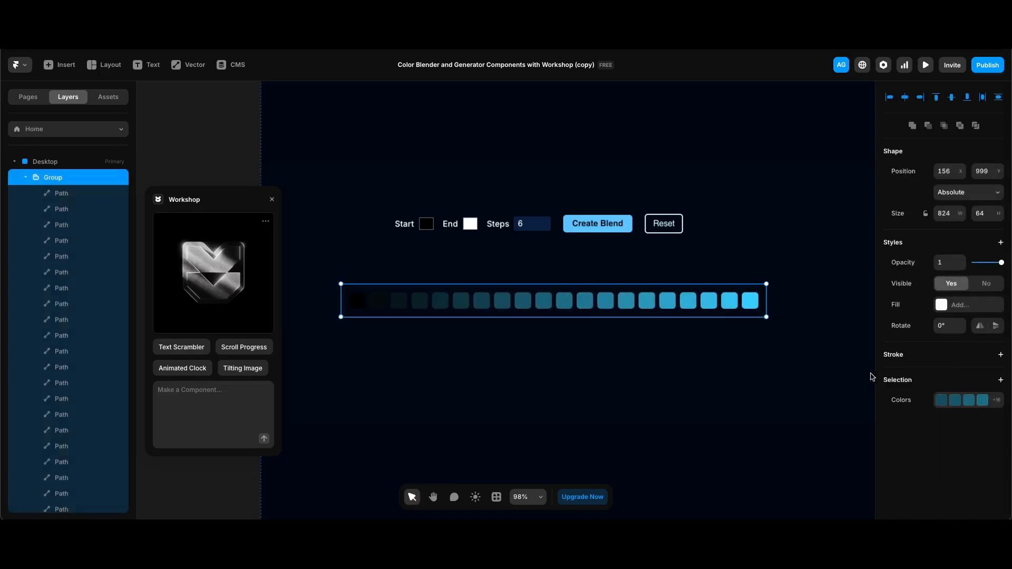
# List all selection colors of the pasted blend group, start a new color style from 38CDFF and cancel it.
pyautogui.click(998, 402)
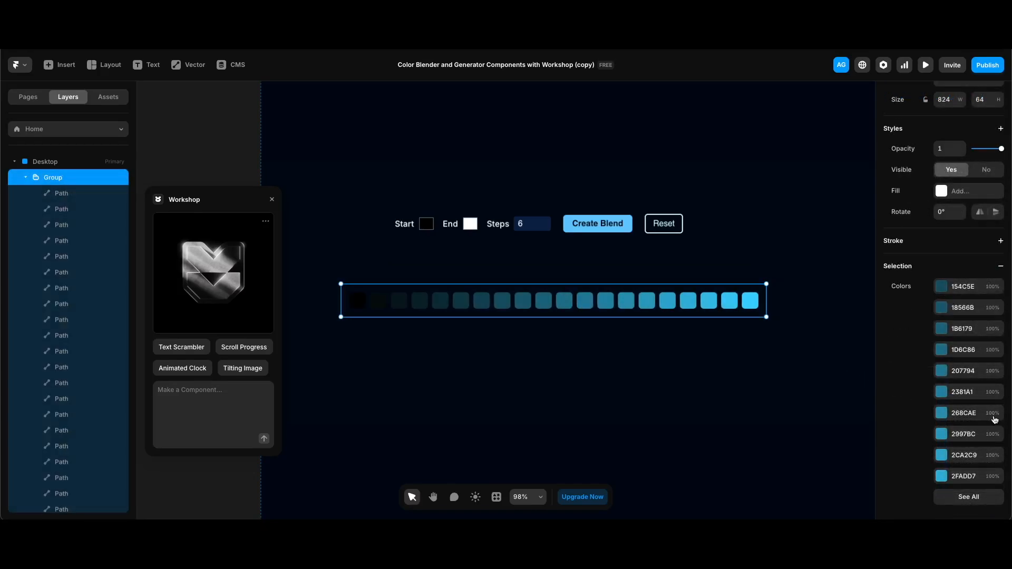
pyautogui.scroll(-5, 970, 495)
pyautogui.scroll(2, 975, 475)
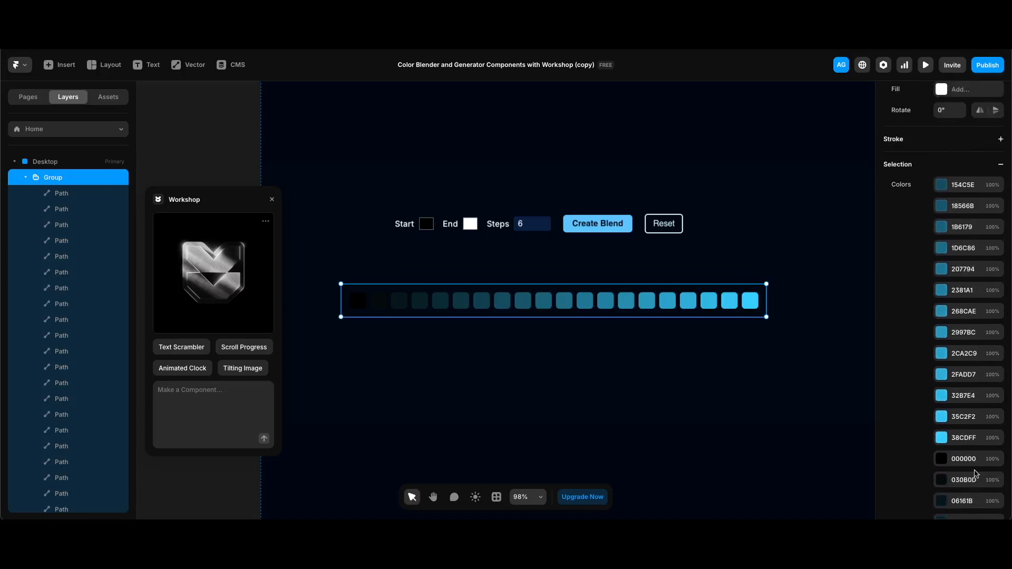
pyautogui.click(973, 441)
pyautogui.click(820, 497)
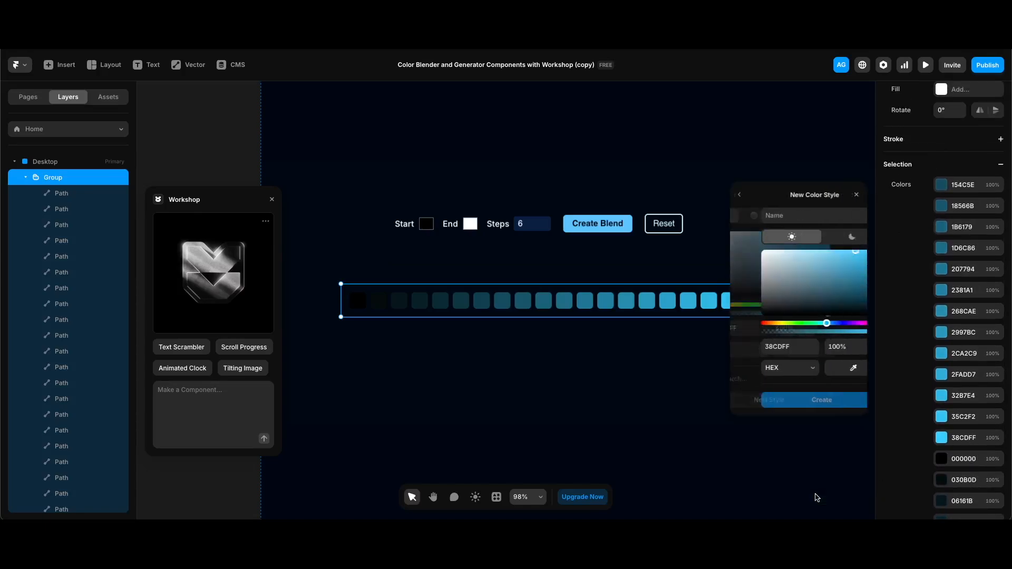
pyautogui.press('Escape')
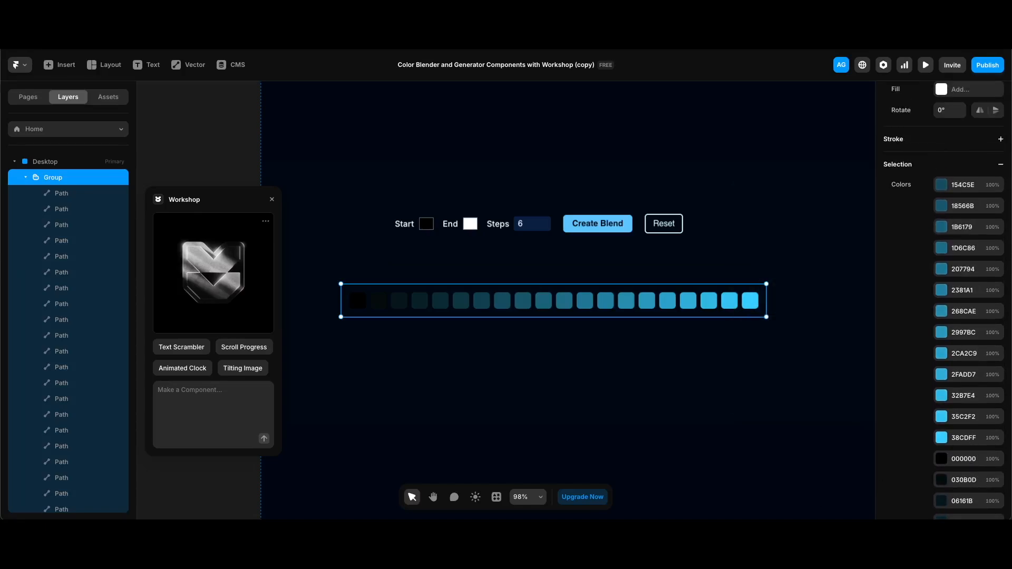